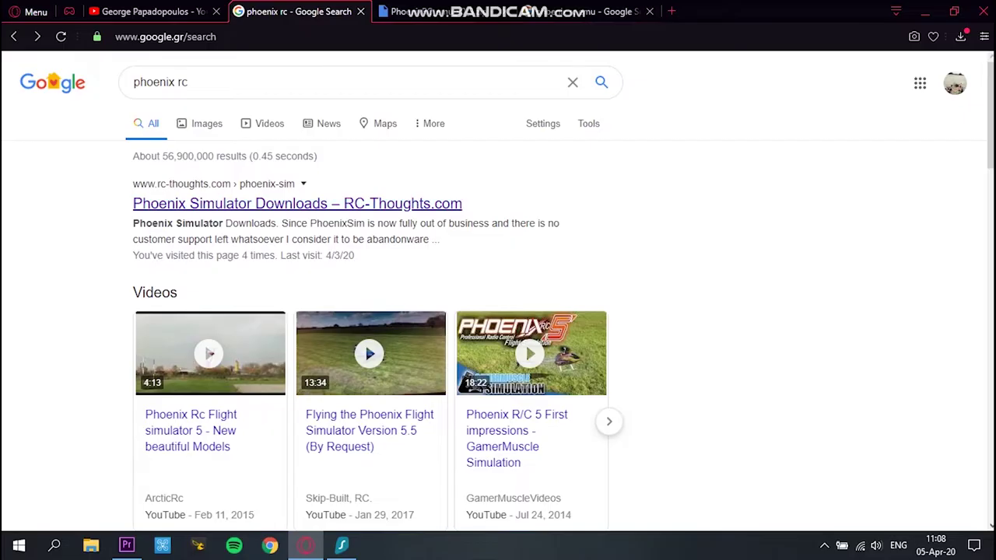
- Open the Phoenix Simulator Downloads page on RC-Thoughts.com, review the installation and update files, and minimize the browser
{"action": "left_click", "coordinate": [207, 204]}
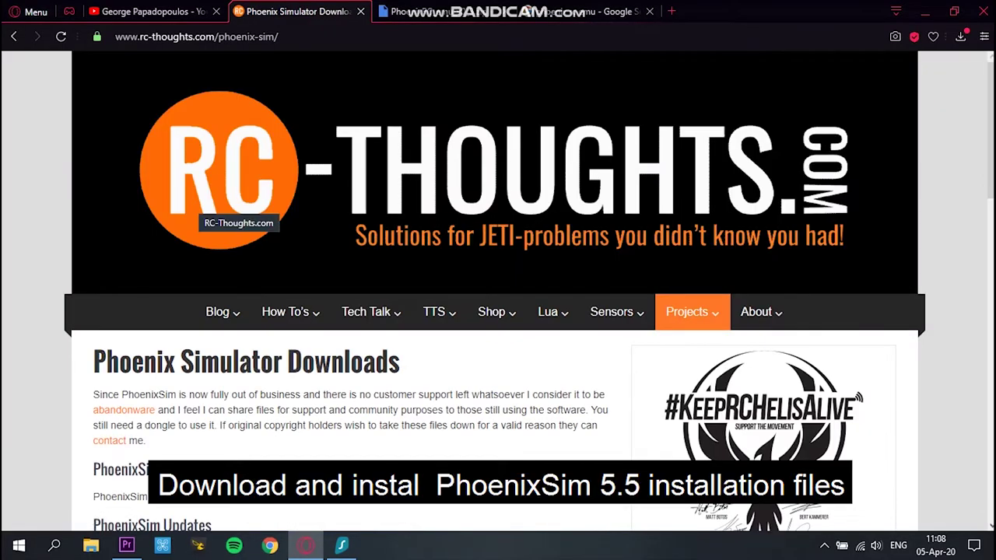
{"action": "scroll", "coordinate": [206, 204], "scroll_direction": "down", "scroll_amount": 2}
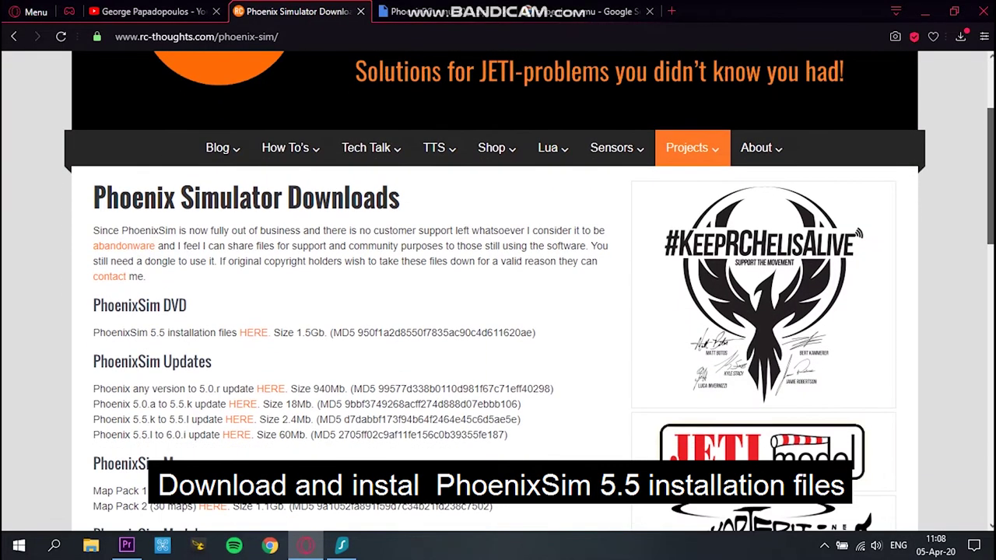
{"action": "scroll", "coordinate": [495, 291], "scroll_direction": "down", "scroll_amount": 2}
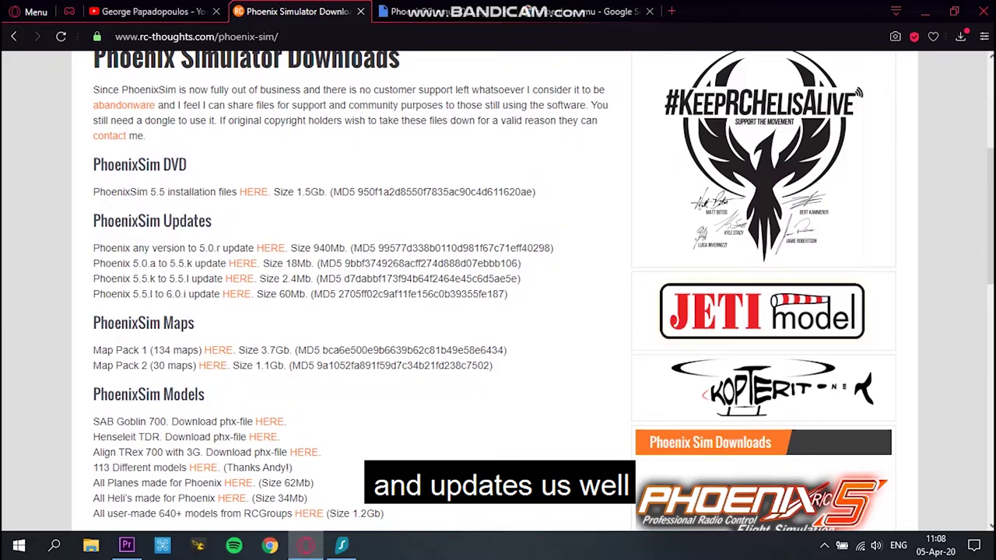
{"action": "left_click", "coordinate": [924, 11]}
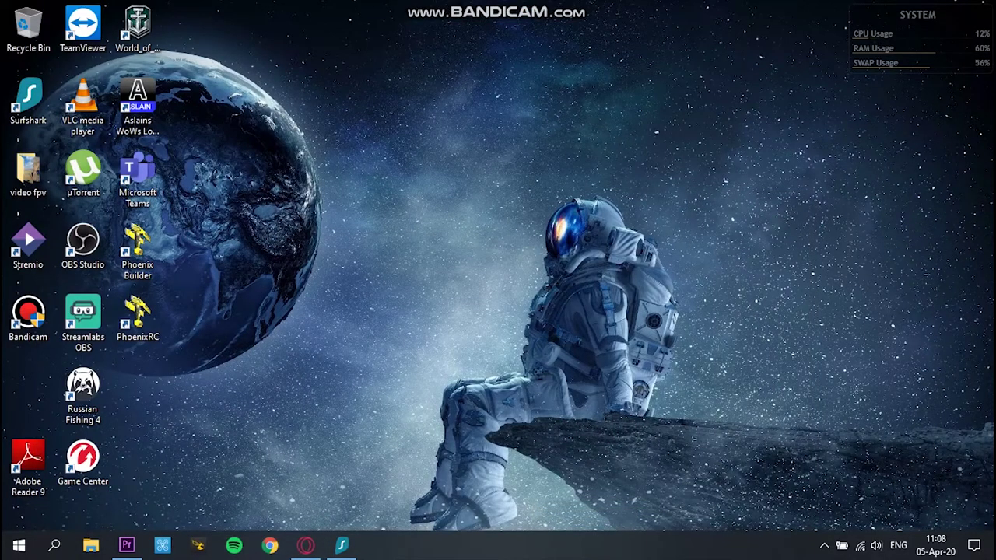
- Open the PhoenixRC launcher from the desktop and try to start Phoenix R/C from it
{"action": "double_click", "coordinate": [137, 318]}
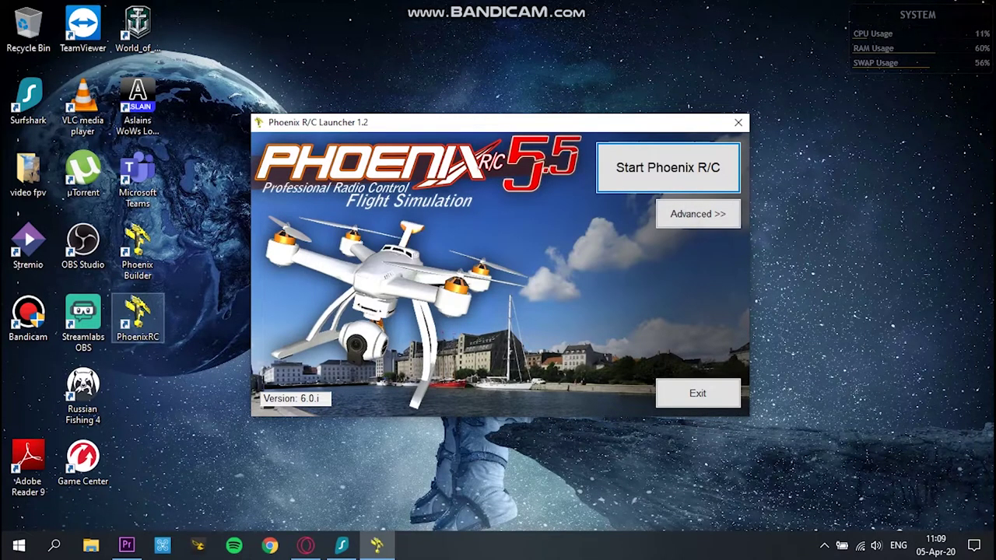
{"action": "left_click", "coordinate": [668, 168]}
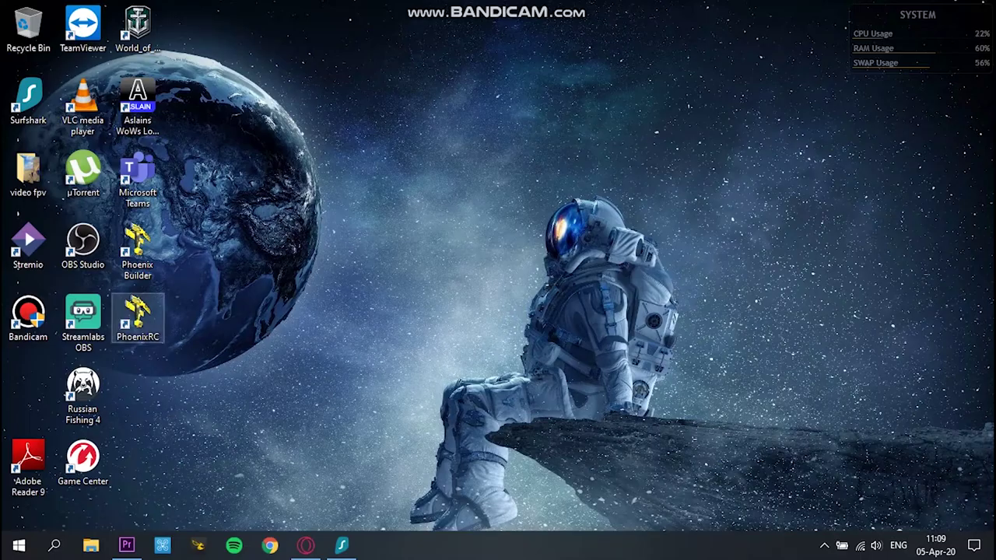
- Open the PhoenixRC shortcut's file location, run the simuator application from there, and exit the simulator
{"action": "right_click", "coordinate": [139, 316]}
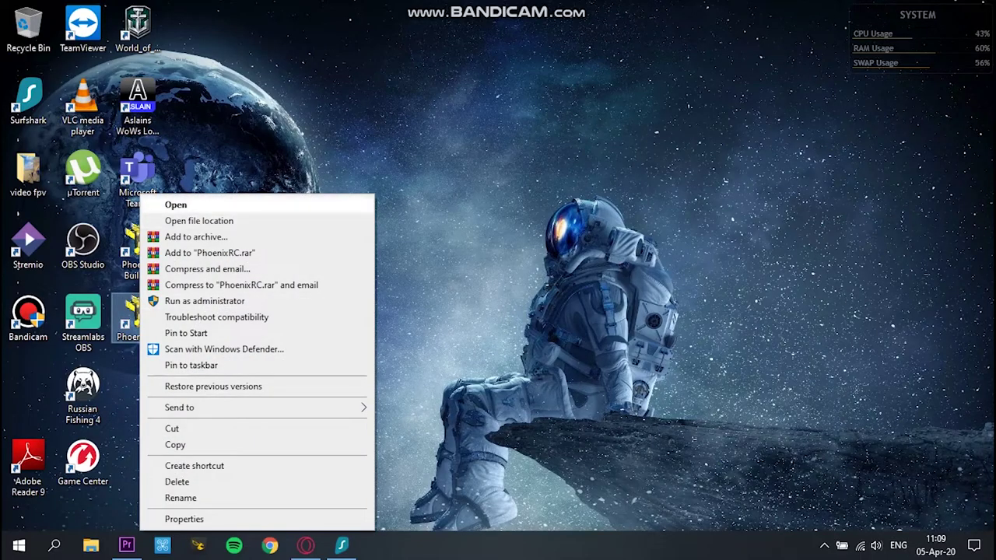
{"action": "left_click", "coordinate": [199, 221]}
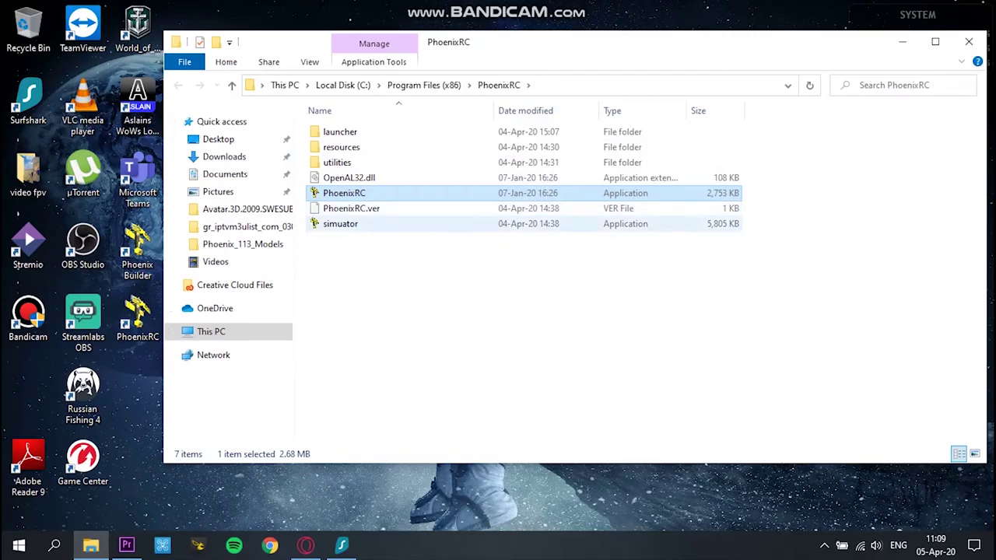
{"action": "double_click", "coordinate": [344, 224]}
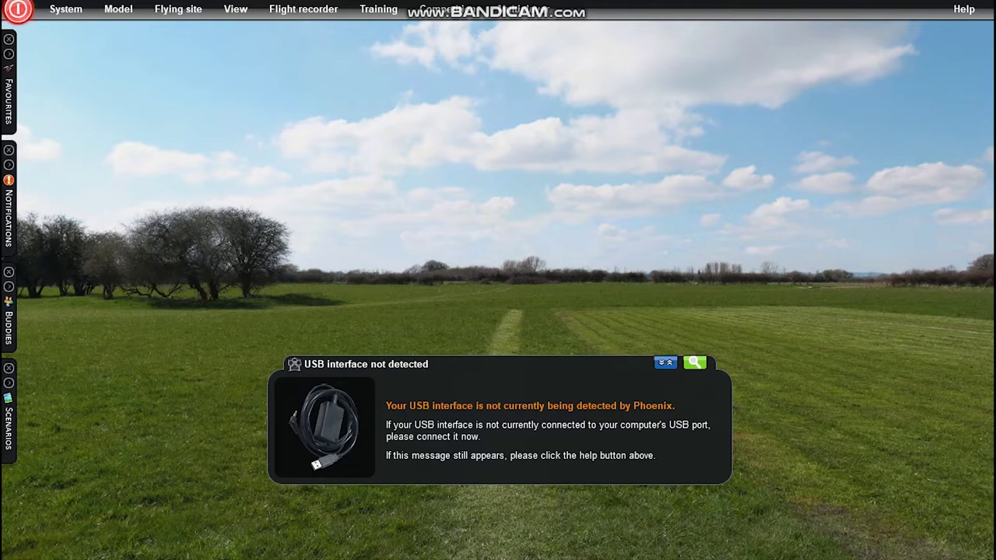
{"action": "left_click", "coordinate": [17, 11]}
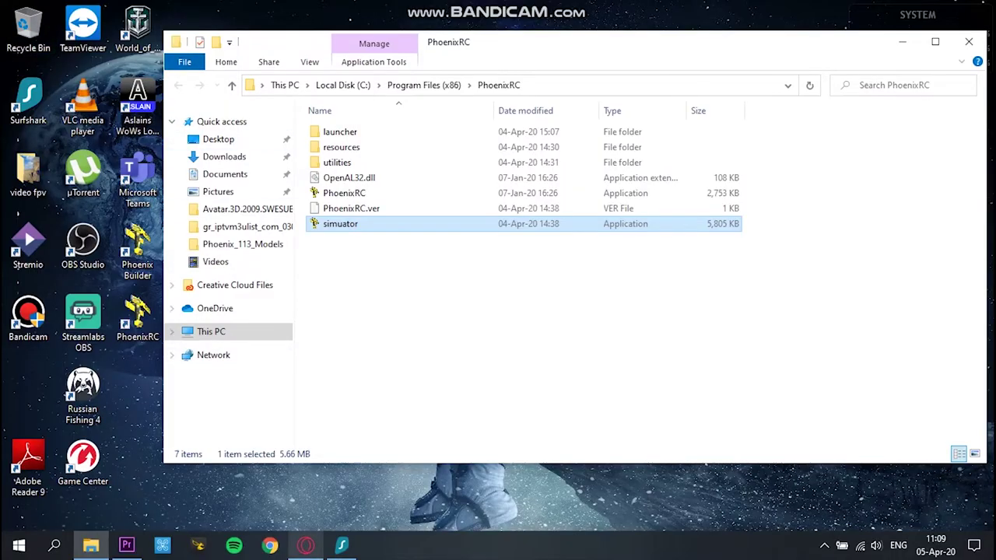
- Switch to the Opera browser, download PhoenixRC_emu_v0_3.zip from Google Drive and show the archive in its folder
{"action": "left_click", "coordinate": [305, 545]}
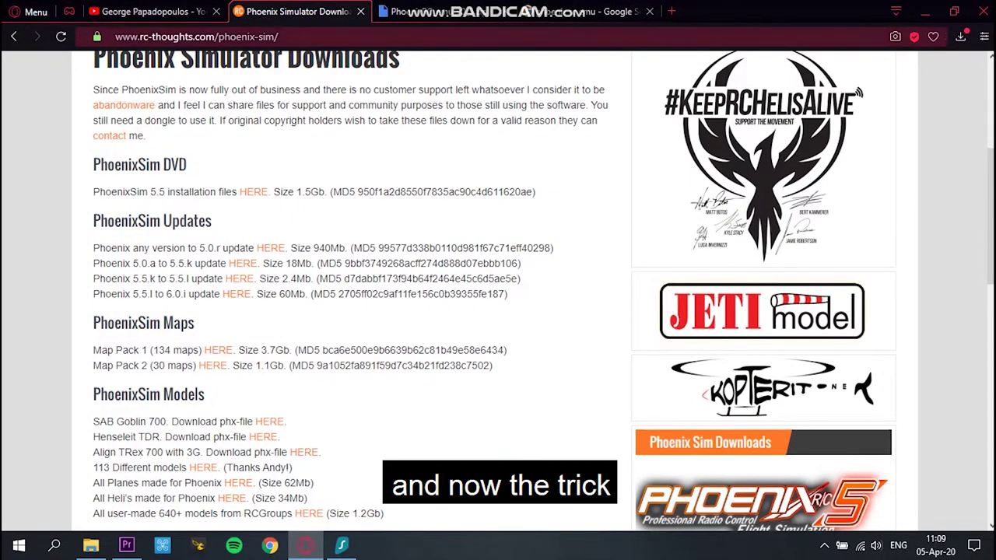
{"action": "left_click", "coordinate": [438, 11]}
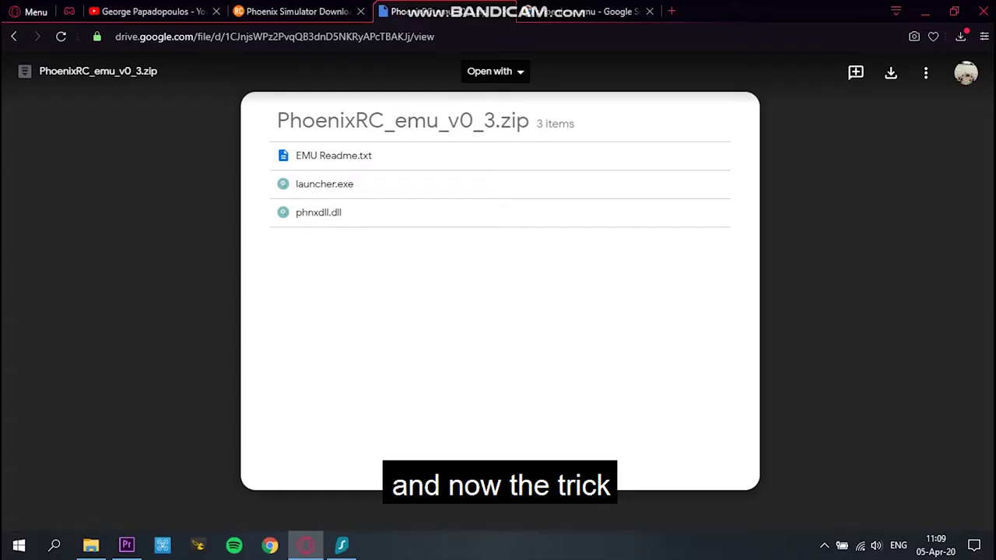
{"action": "left_click", "coordinate": [892, 73]}
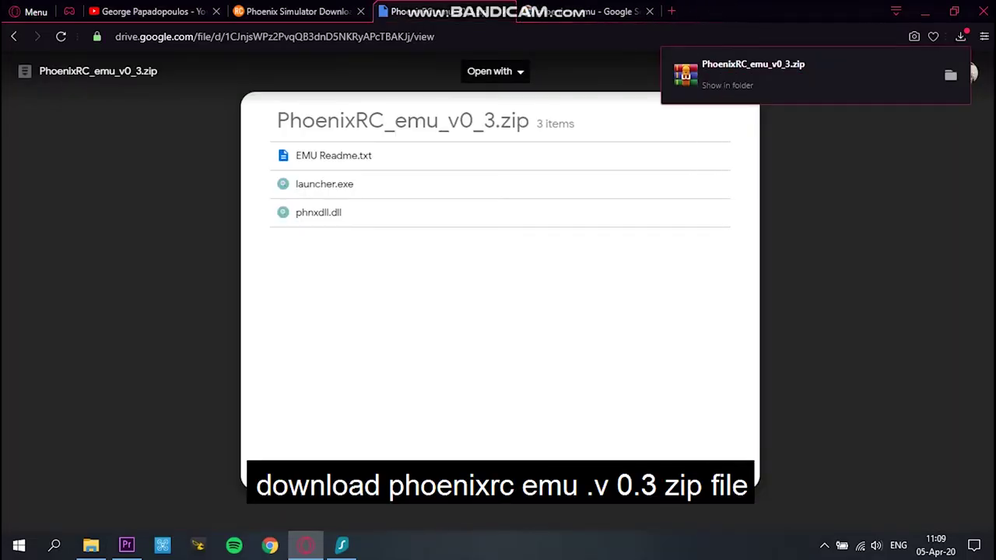
{"action": "left_click", "coordinate": [950, 76]}
{"action": "left_click", "coordinate": [925, 12]}
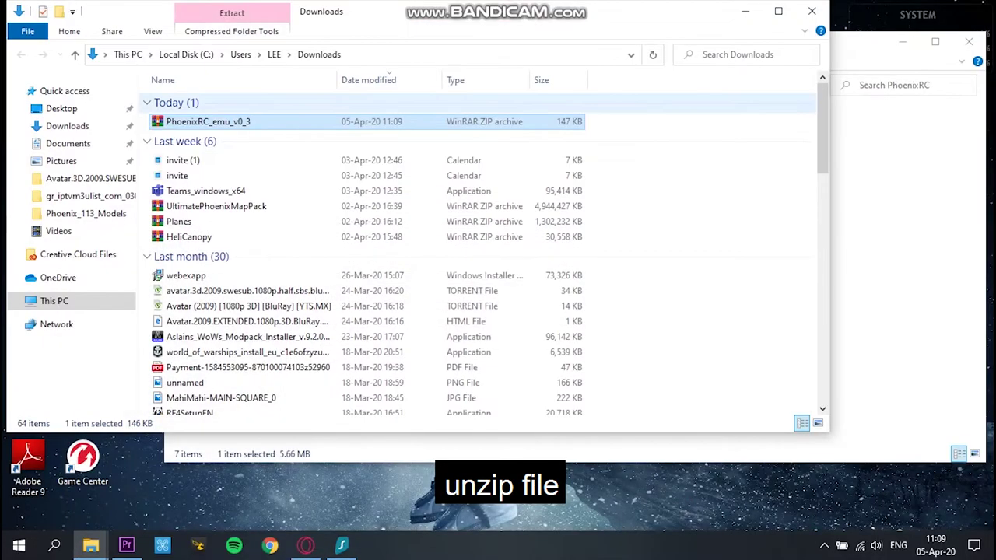
- Extract the PhoenixRC_emu_v0_3 archive into a PhoenixRC_emu_v0_3 folder inside Downloads, keeping the default extraction options
{"action": "right_click", "coordinate": [354, 121]}
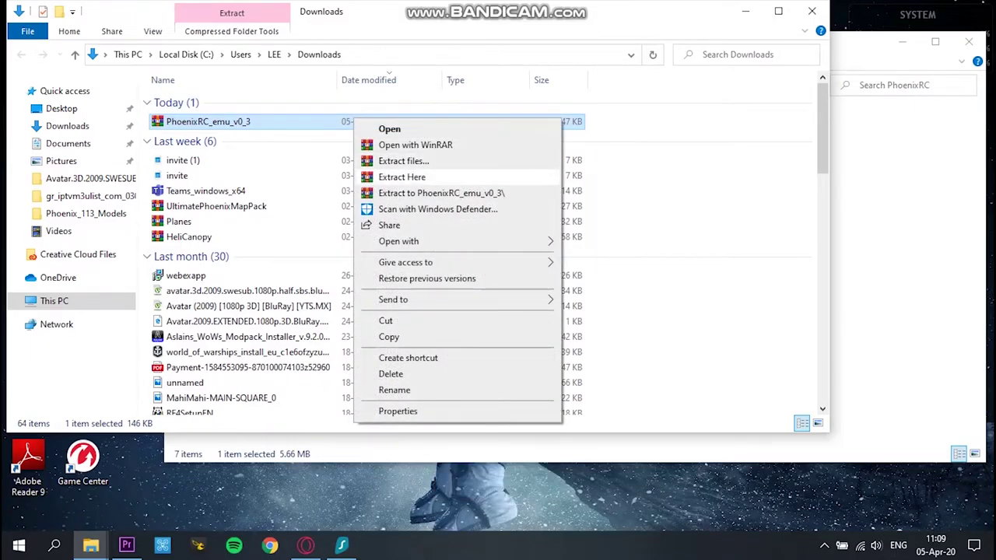
{"action": "left_click", "coordinate": [403, 161]}
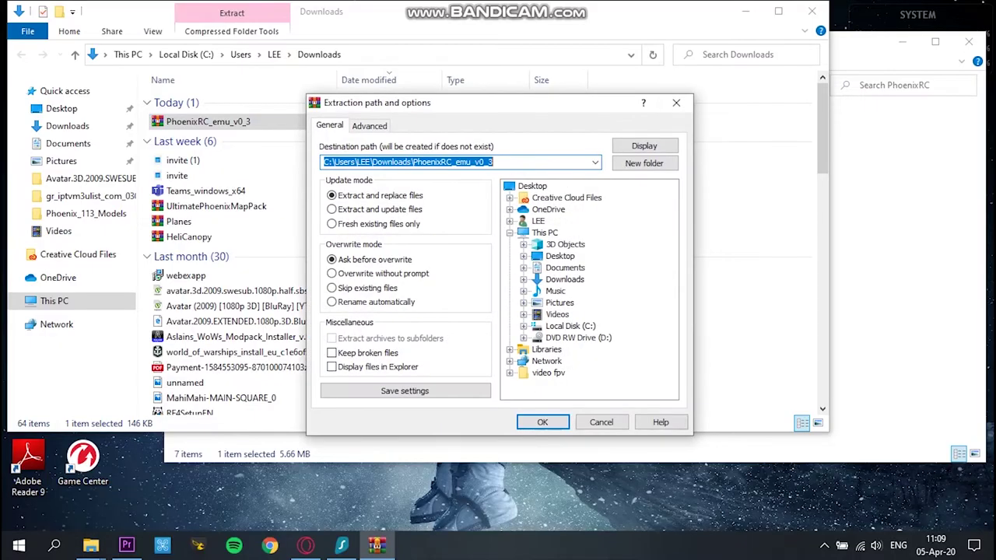
{"action": "left_click", "coordinate": [542, 422]}
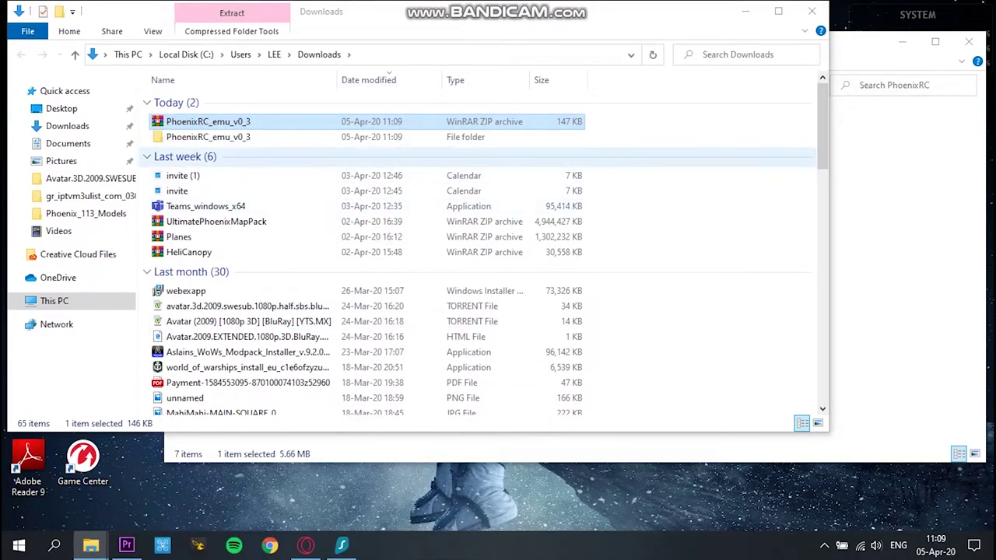
- Copy all files in the extracted PhoenixRC_emu_v0_3 folder and close both open folder windows
{"action": "double_click", "coordinate": [208, 137]}
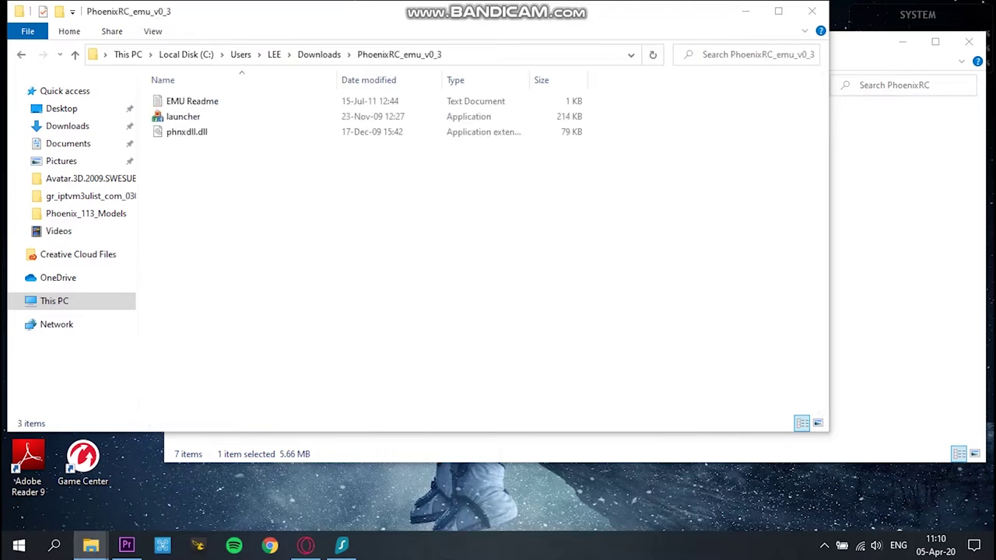
{"action": "left_click_drag", "start_coordinate": [230, 219], "coordinate": [206, 115]}
{"action": "key", "text": "ctrl+a"}
{"action": "right_click", "coordinate": [202, 97]}
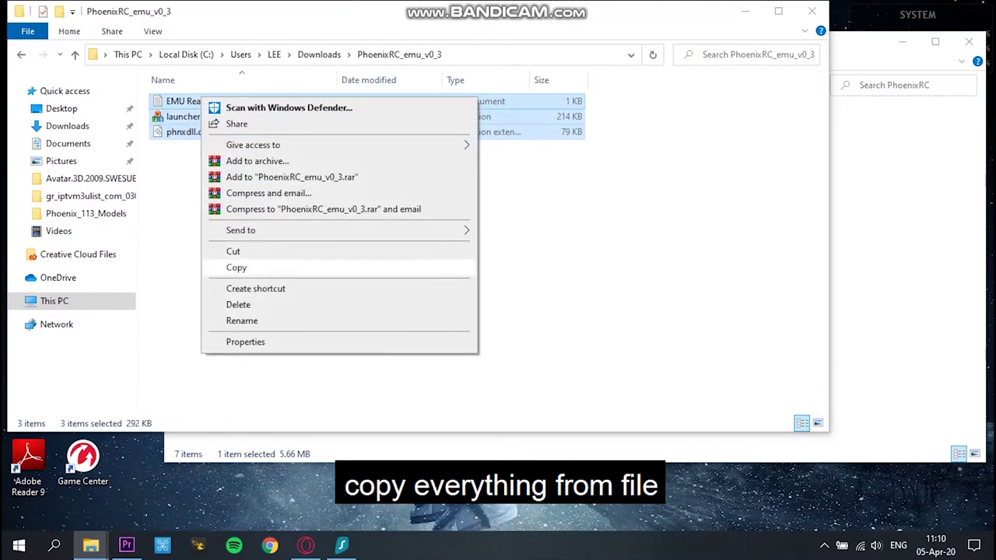
{"action": "left_click", "coordinate": [235, 267]}
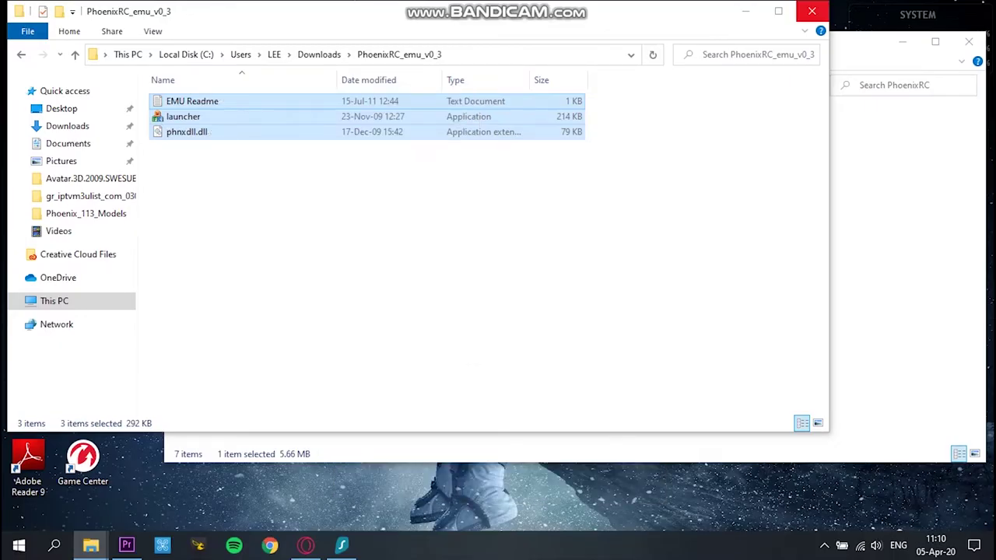
{"action": "left_click", "coordinate": [812, 11]}
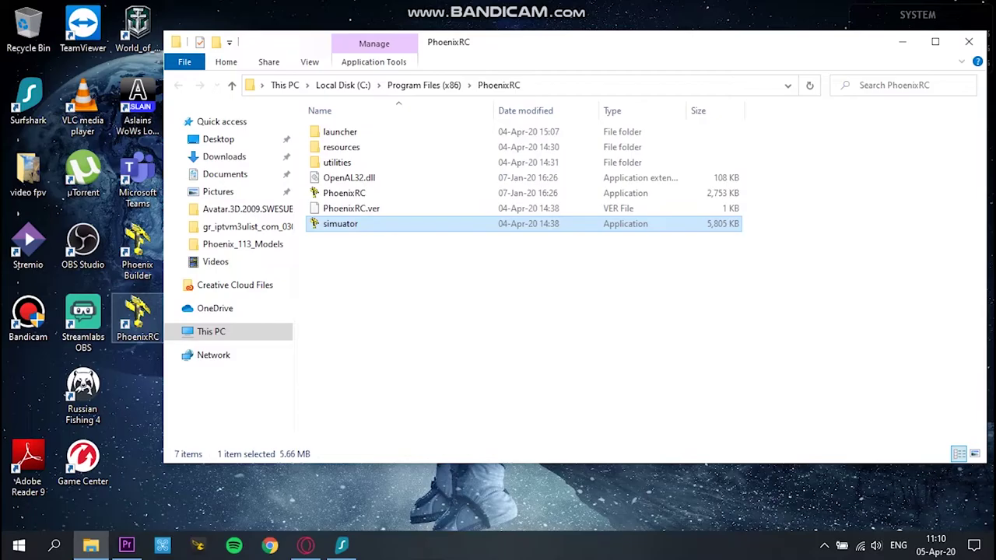
{"action": "left_click", "coordinate": [969, 41]}
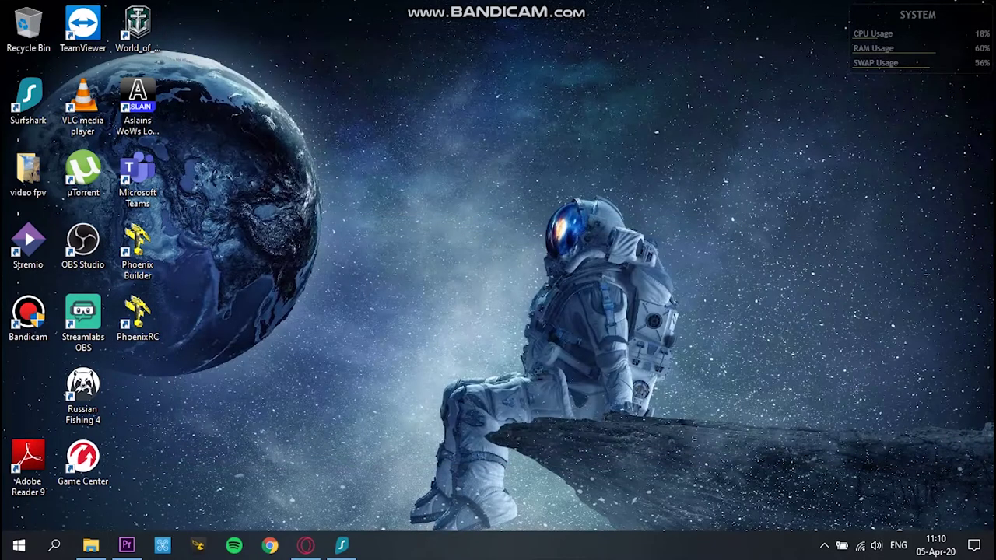
- Open the PhoenixRC shortcut's file location and paste the copied emulator files there, granting administrator permission for each file
{"action": "right_click", "coordinate": [152, 319]}
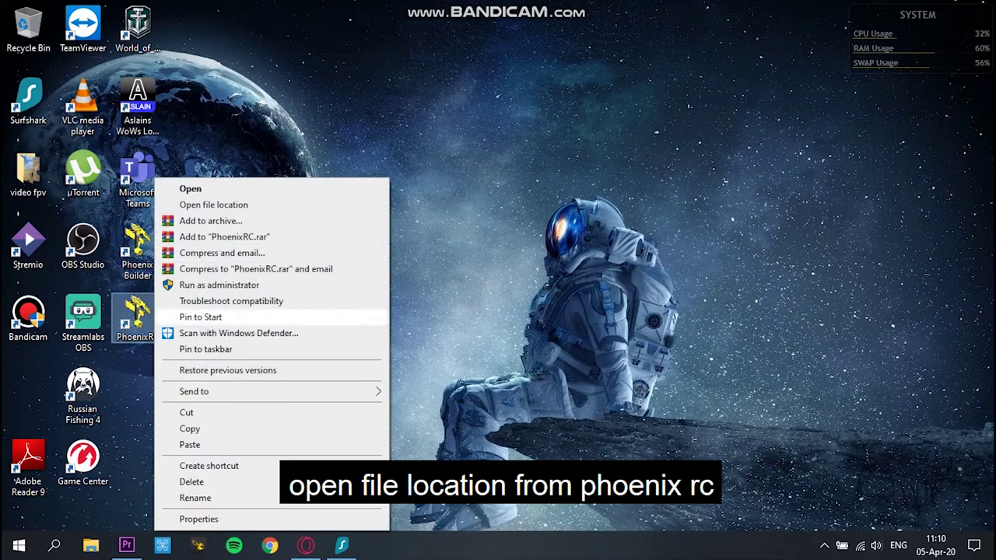
{"action": "left_click", "coordinate": [213, 205]}
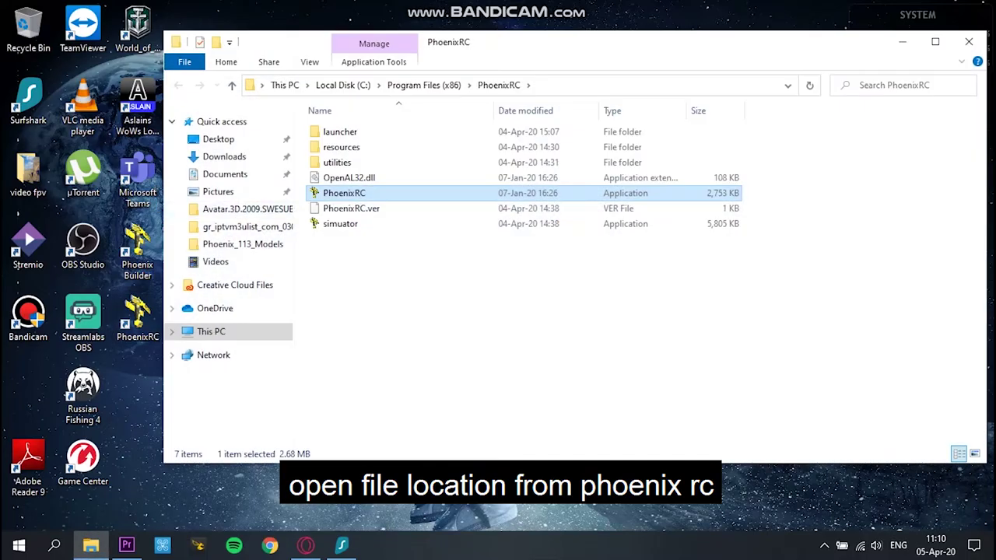
{"action": "right_click", "coordinate": [390, 273]}
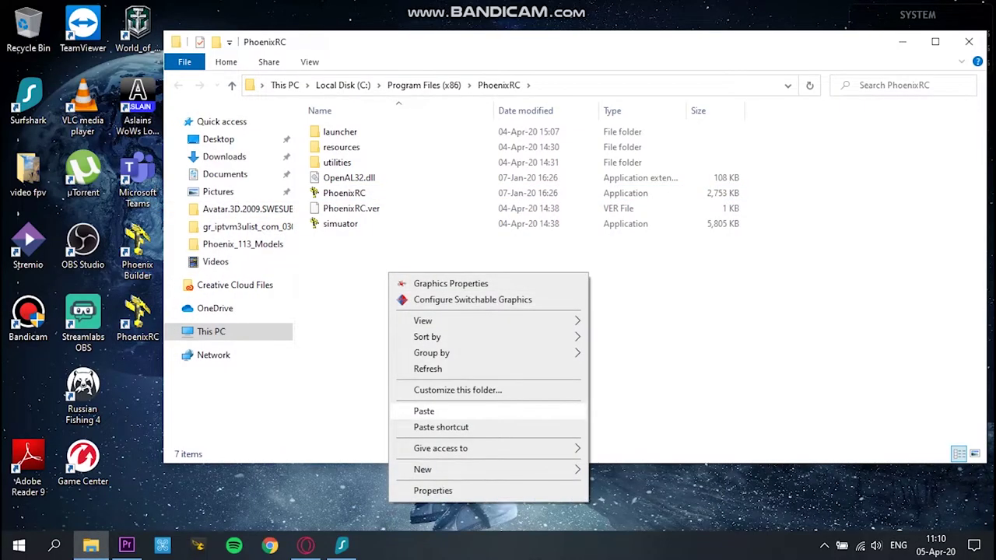
{"action": "left_click", "coordinate": [425, 411]}
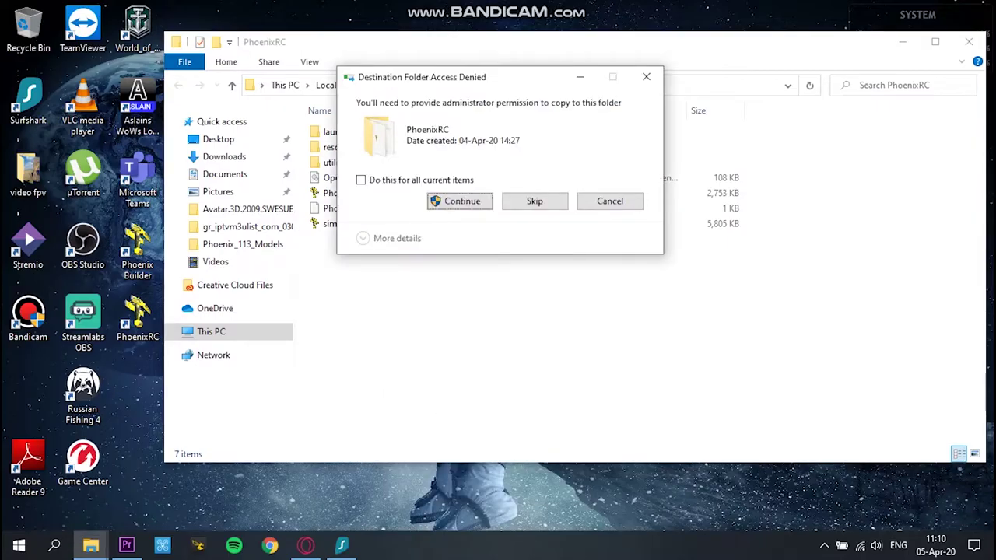
{"action": "left_click", "coordinate": [452, 200]}
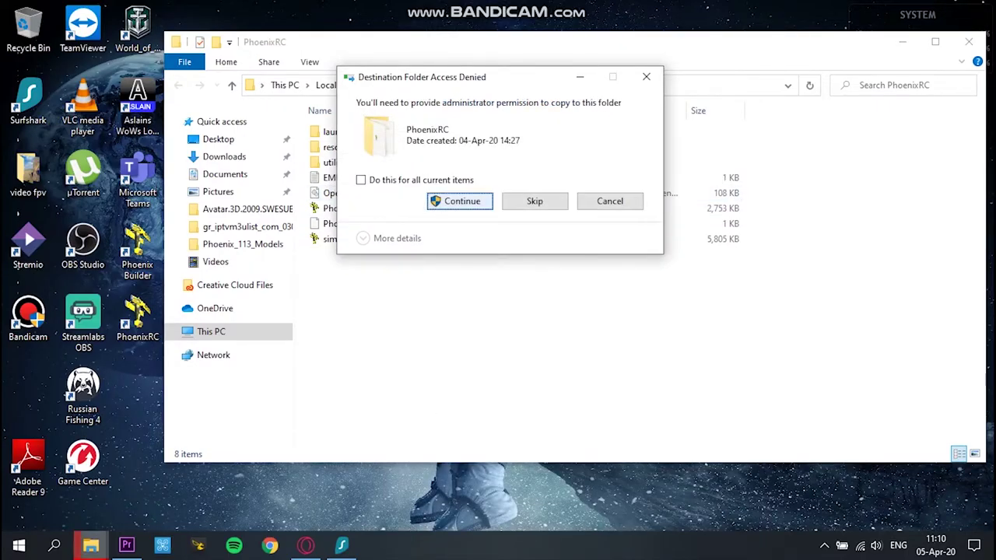
{"action": "left_click", "coordinate": [453, 200]}
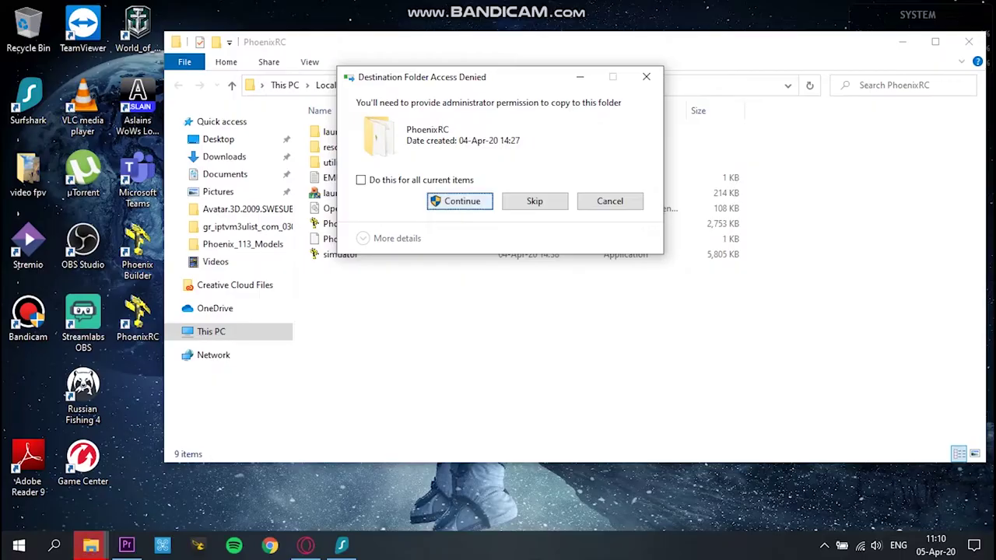
{"action": "left_click", "coordinate": [453, 200]}
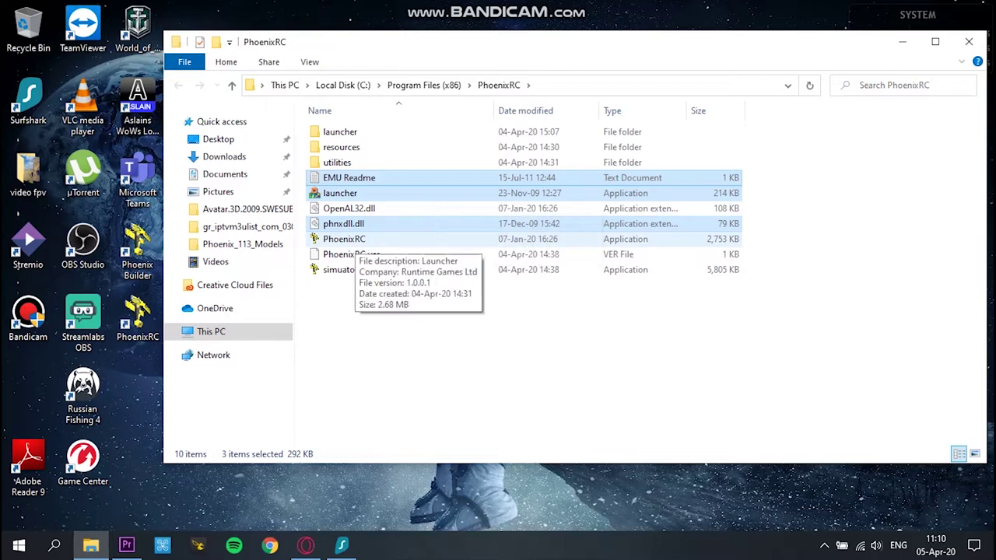
- Rename the PhoenixRC application in the PhoenixRC folder to updates, granting administrator permission
{"action": "left_click", "coordinate": [347, 241]}
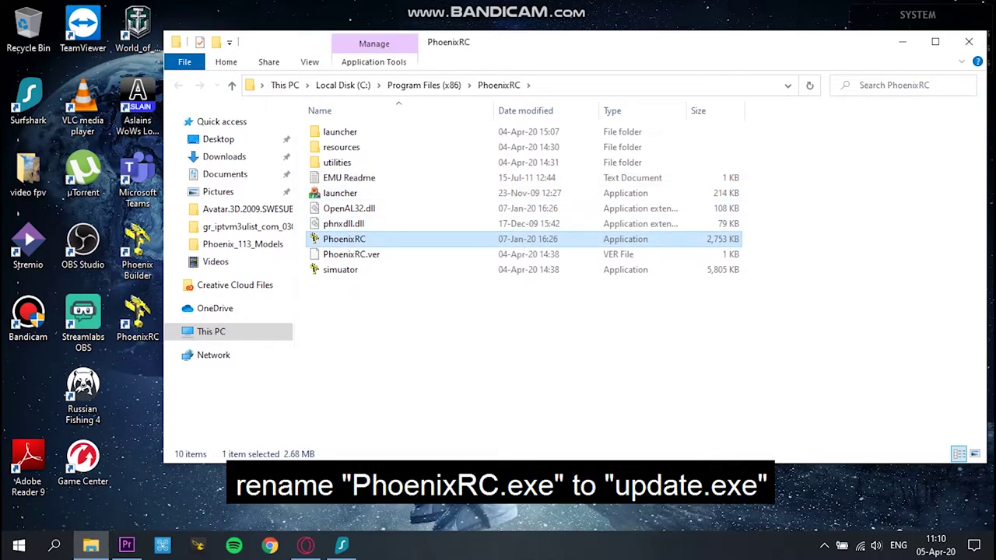
{"action": "key", "text": "F2"}
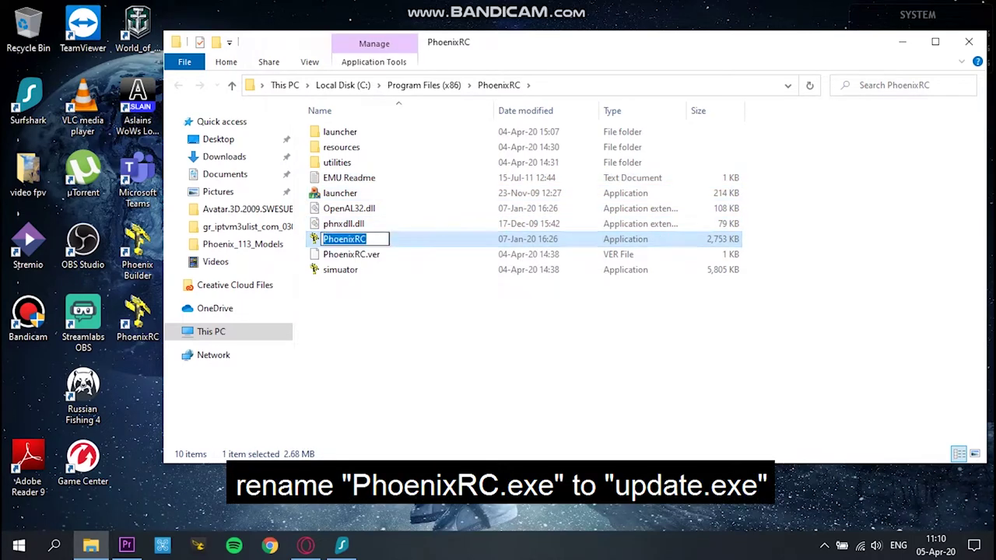
{"action": "right_click", "coordinate": [356, 242]}
{"action": "left_click", "coordinate": [390, 288]}
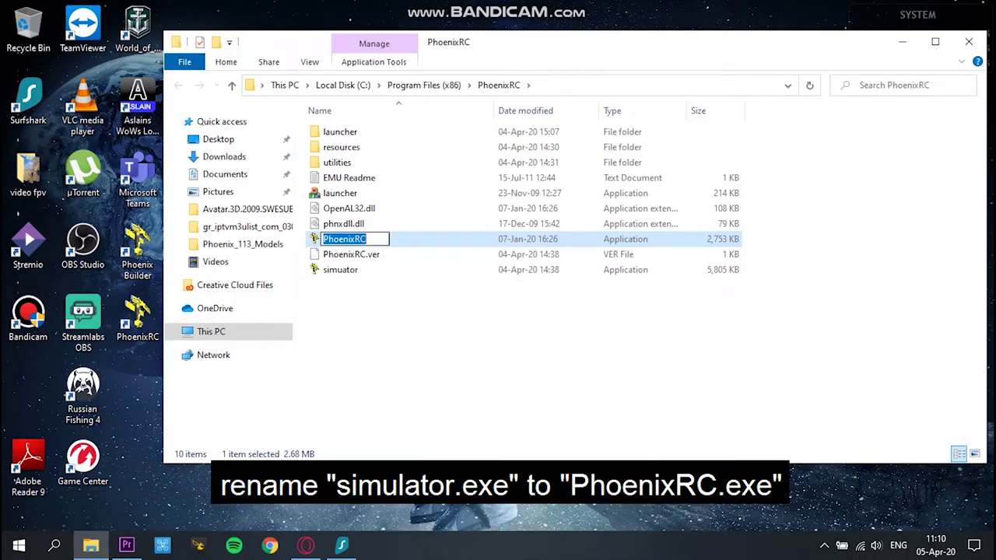
{"action": "type", "text": "updates"}
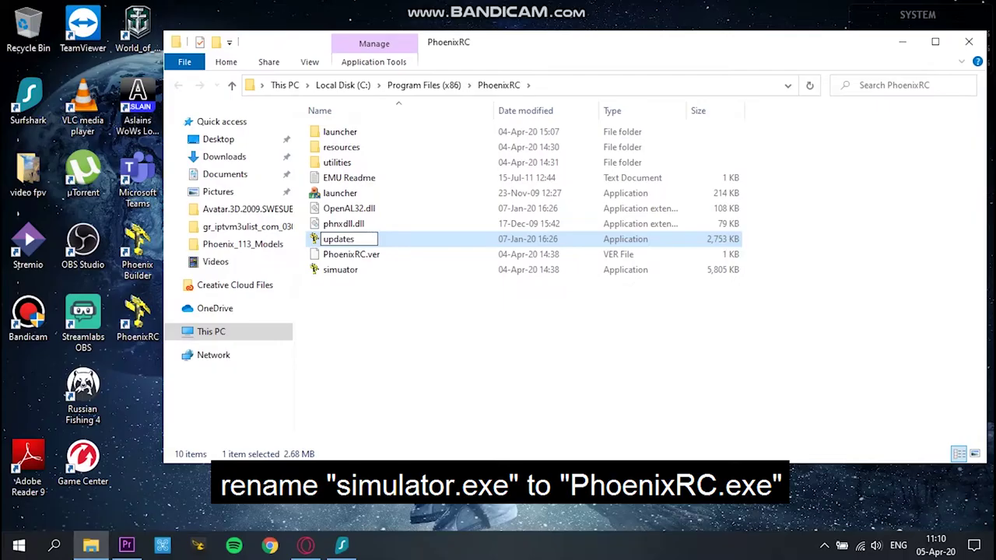
{"action": "key", "text": "Return"}
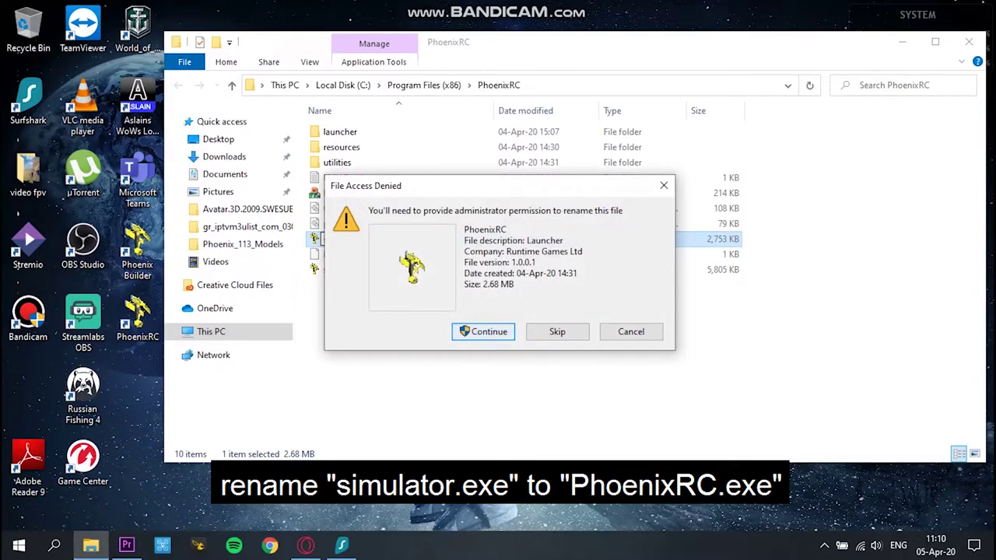
{"action": "key", "text": "Escape"}
{"action": "key", "text": "Return"}
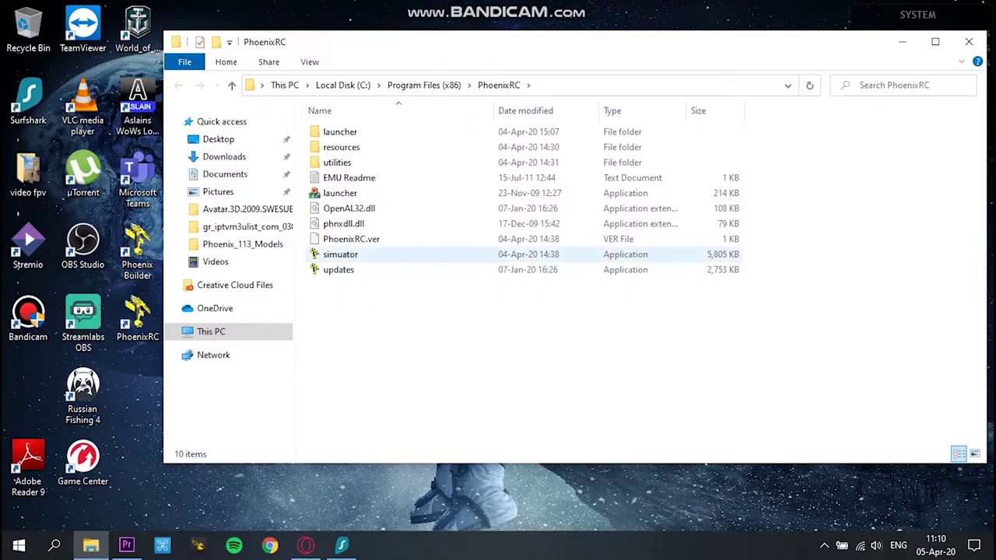
- Rename the simuator application in the PhoenixRC folder to PhoenixRC, granting administrator permission
{"action": "left_click", "coordinate": [341, 254]}
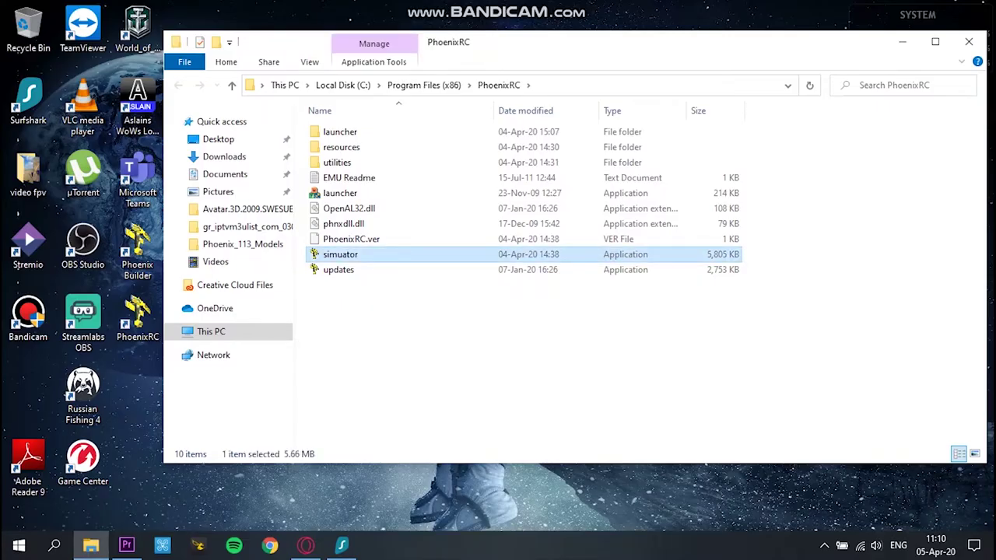
{"action": "key", "text": "F2"}
{"action": "key", "text": "BackSpace"}
{"action": "right_click", "coordinate": [341, 256]}
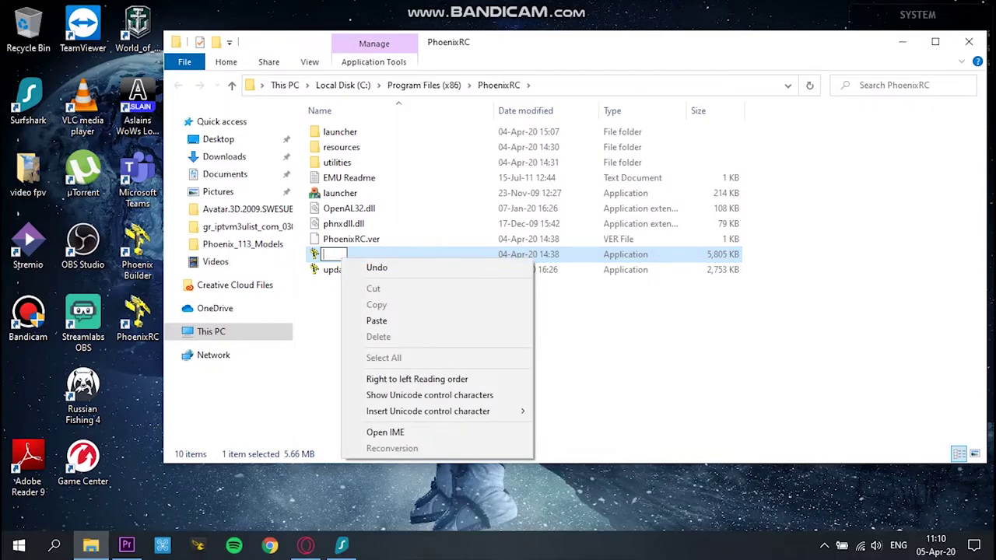
{"action": "left_click", "coordinate": [362, 321]}
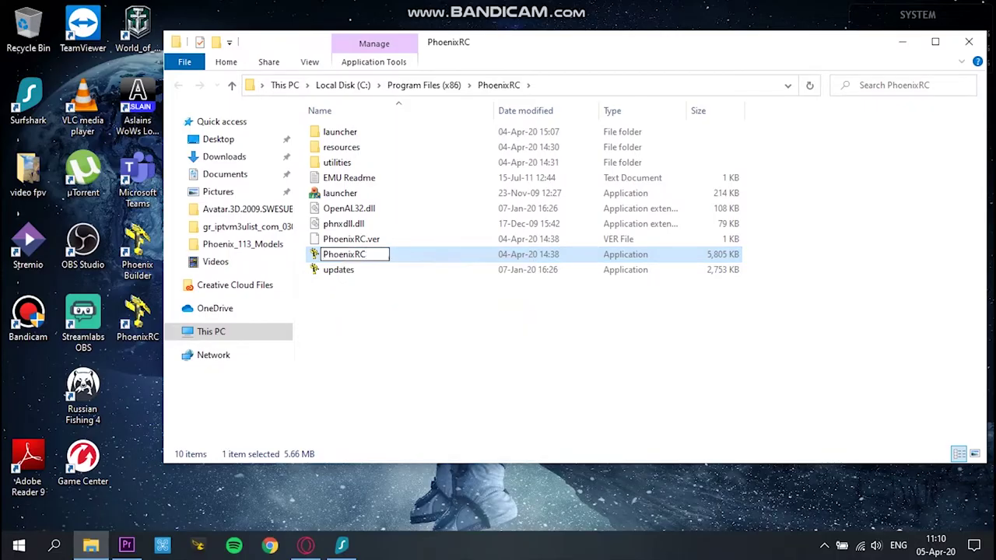
{"action": "key", "text": "Return"}
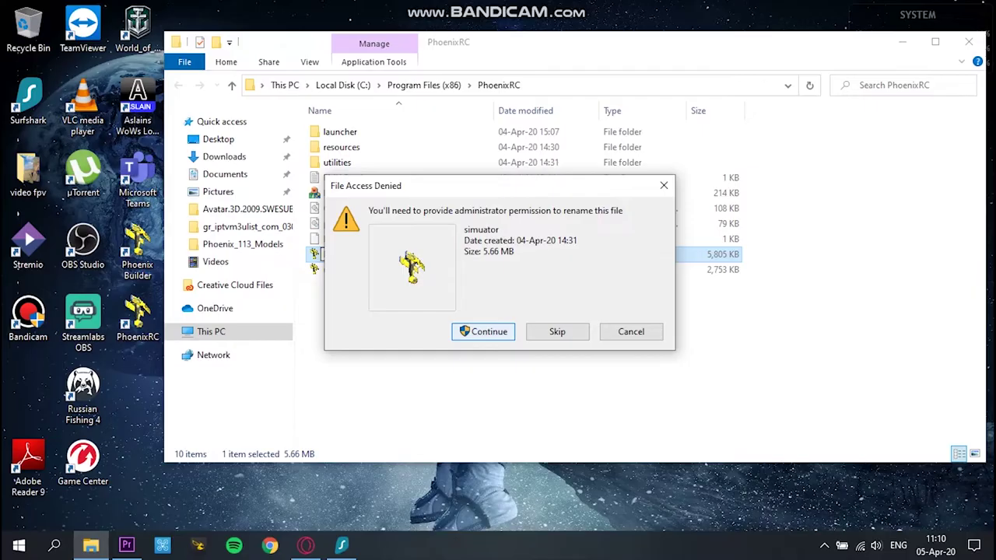
{"action": "key", "text": "Return"}
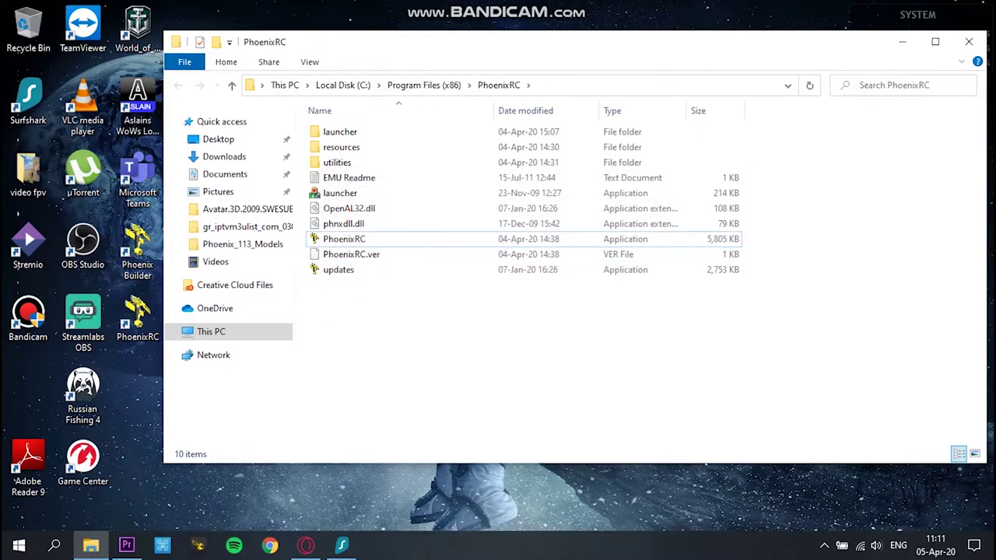
{"action": "left_click", "coordinate": [344, 239]}
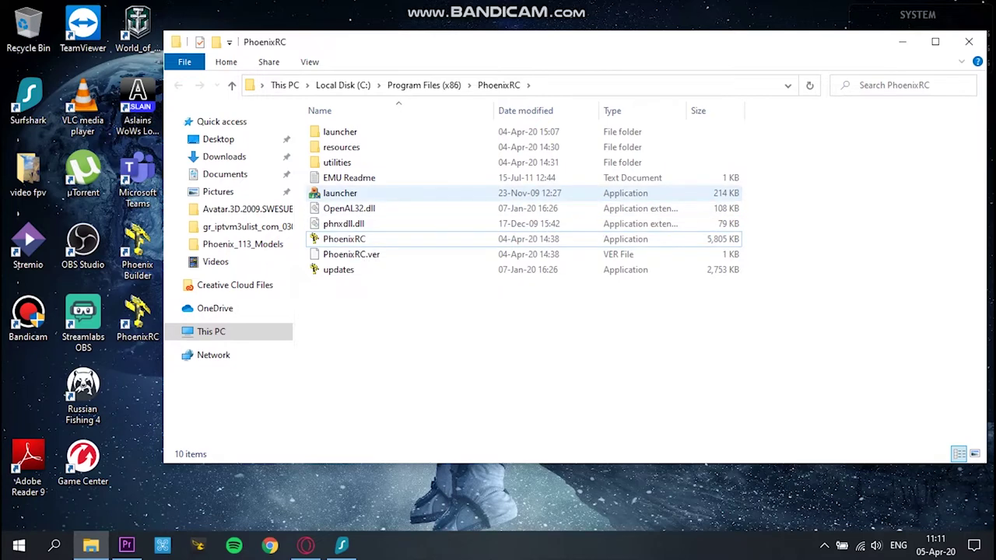
- Set the launcher application to run as an administrator in its compatibility properties and apply the setting
{"action": "right_click", "coordinate": [350, 193]}
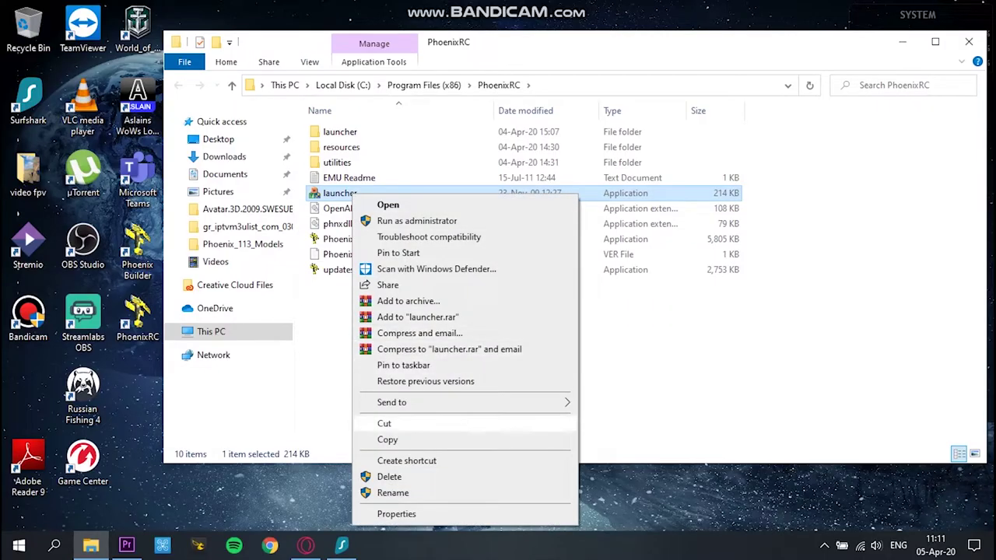
{"action": "left_click", "coordinate": [397, 513]}
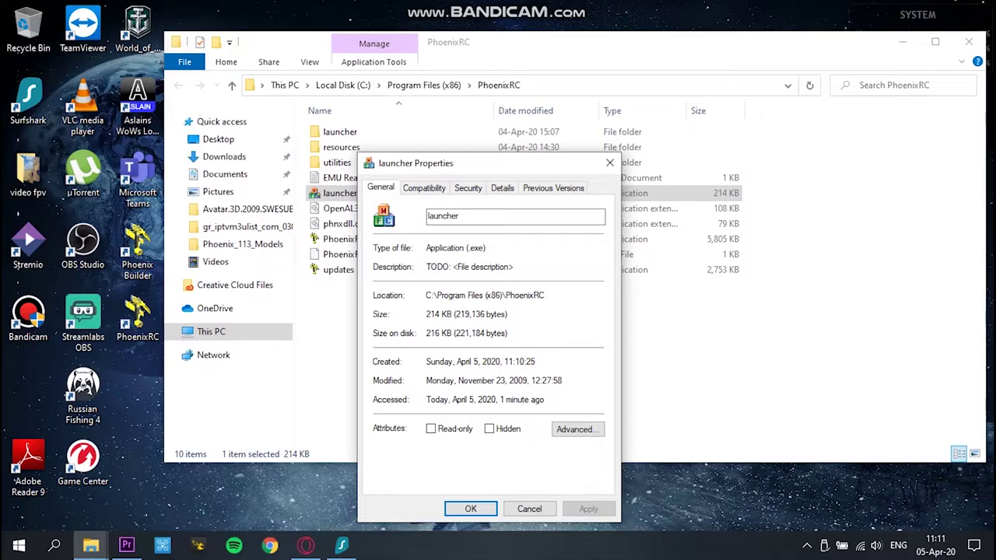
{"action": "left_click", "coordinate": [424, 188]}
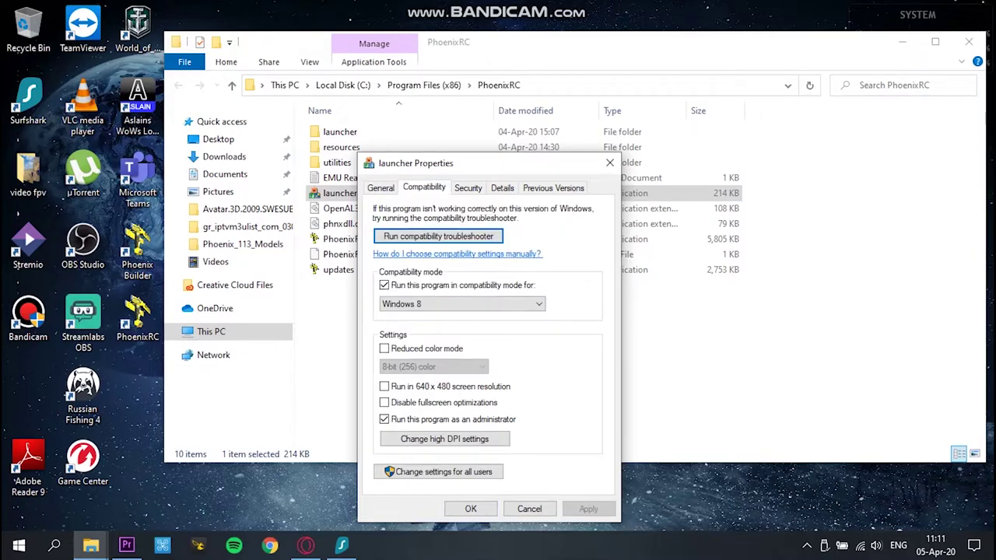
{"action": "left_click", "coordinate": [384, 420]}
{"action": "left_click", "coordinate": [385, 420]}
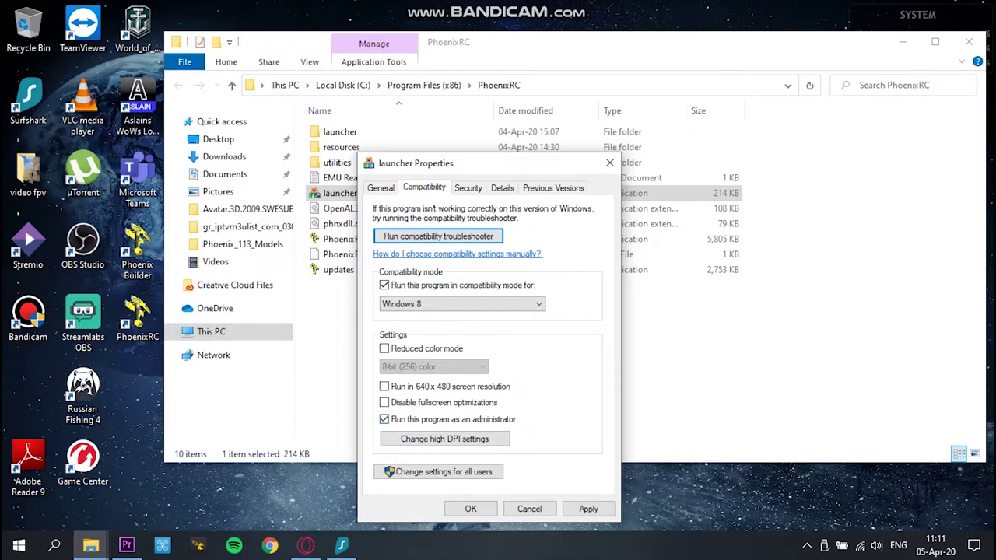
{"action": "left_click", "coordinate": [589, 509]}
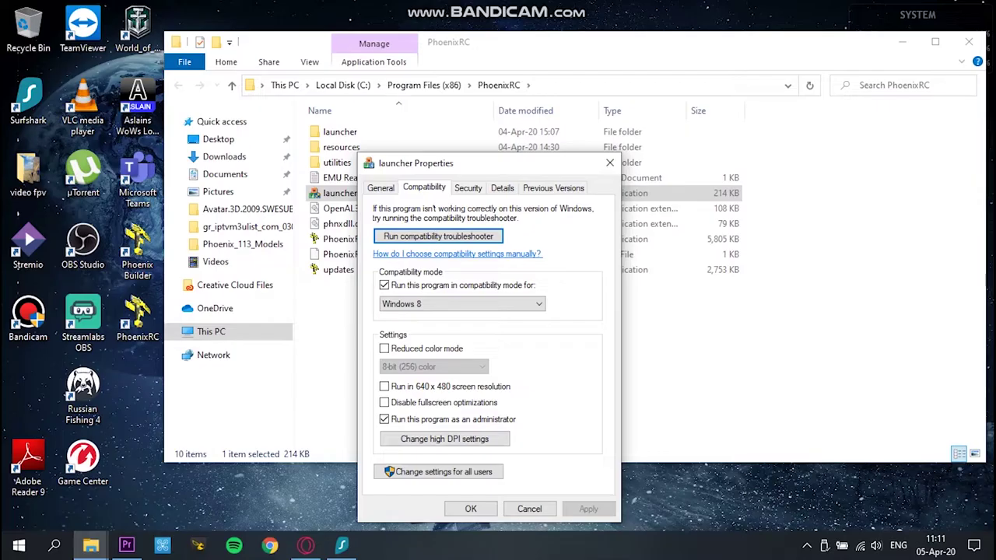
{"action": "key", "text": "Return"}
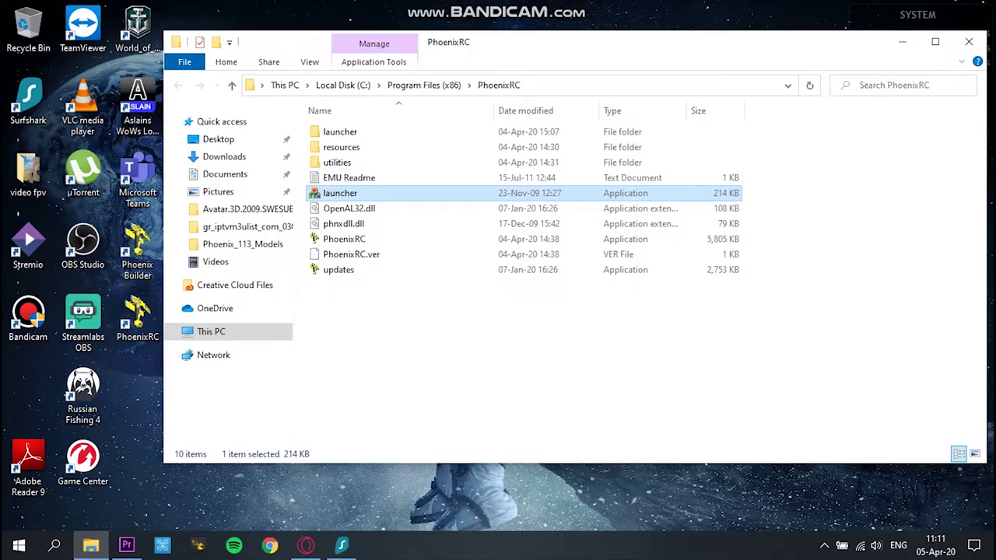
{"action": "double_click", "coordinate": [340, 193]}
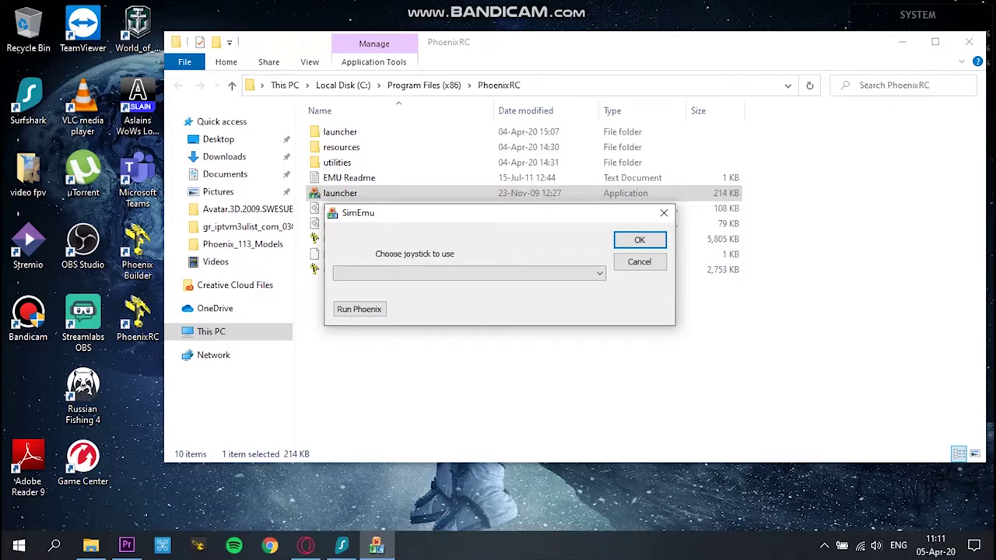
{"action": "left_click", "coordinate": [599, 273]}
{"action": "left_click", "coordinate": [599, 274]}
{"action": "left_click", "coordinate": [600, 273]}
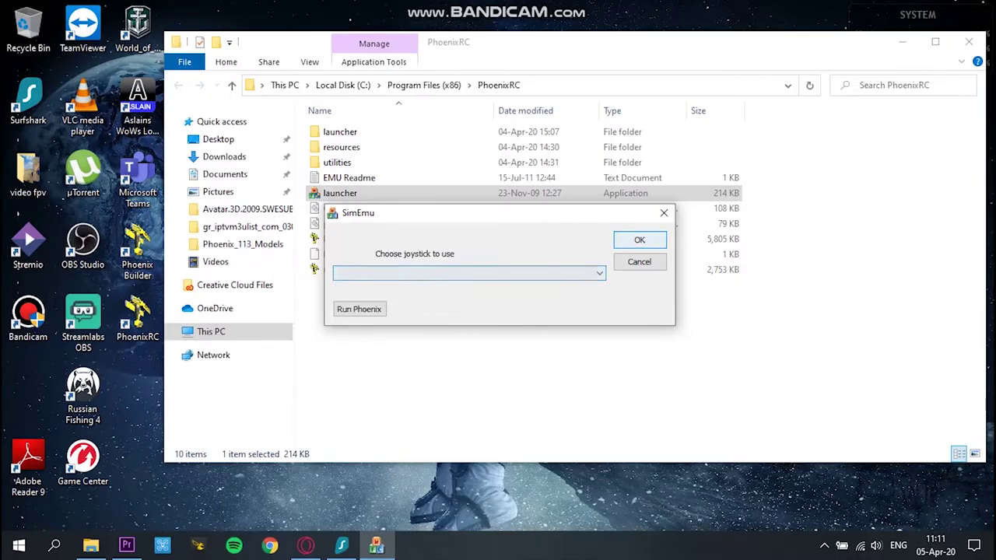
{"action": "left_click", "coordinate": [640, 240]}
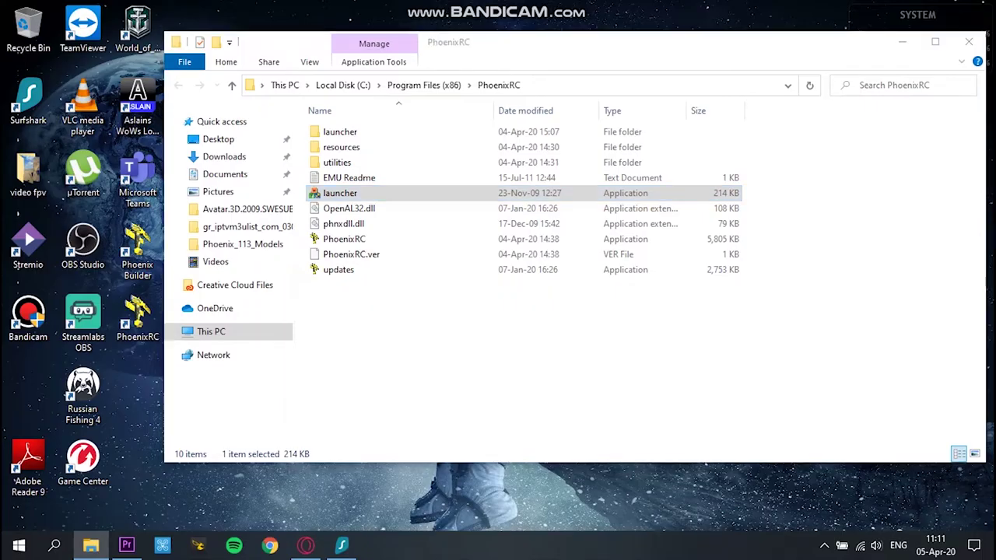
- Run Phoenix from the launcher application with the Microsoft PC-joystick driver as joystick, and close the simulator's Start screen
{"action": "double_click", "coordinate": [340, 193]}
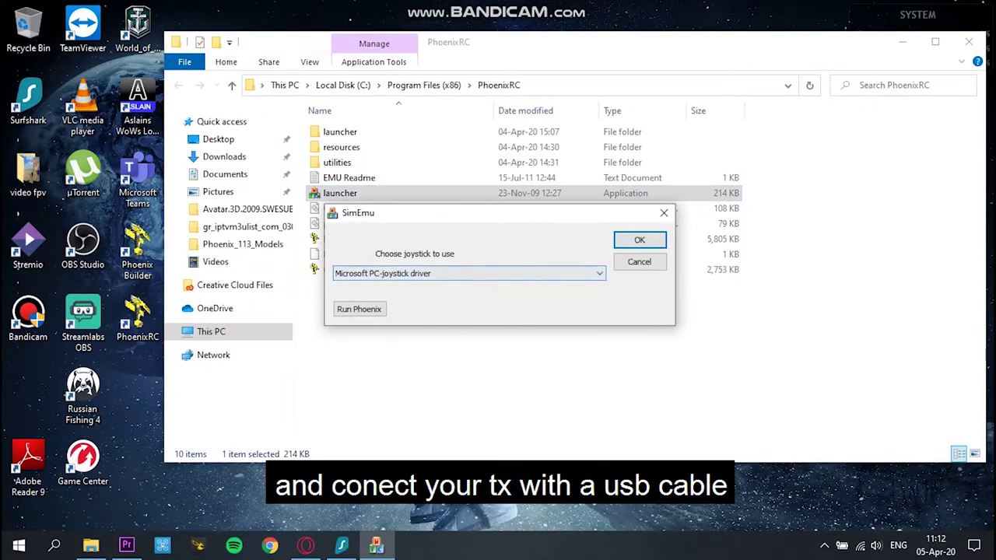
{"action": "left_click", "coordinate": [600, 273]}
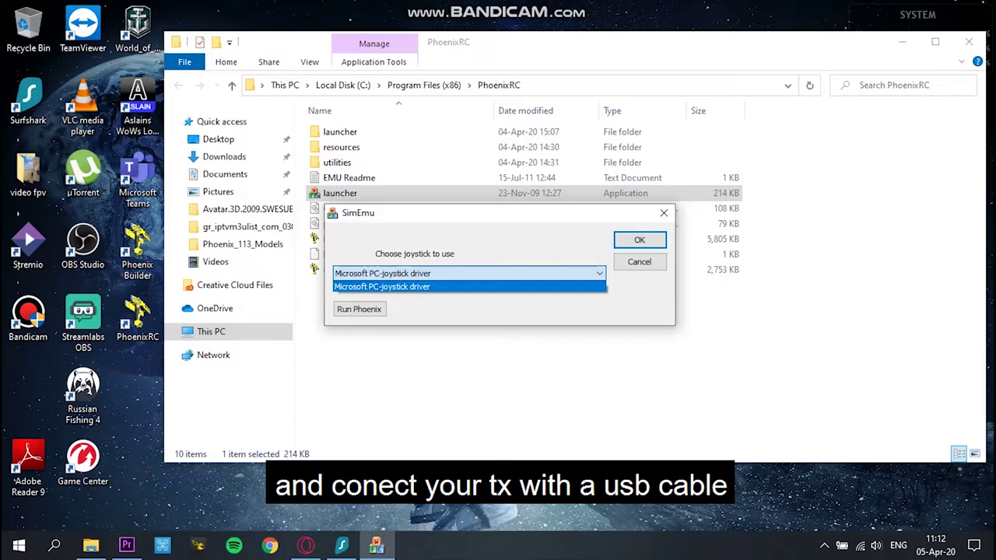
{"action": "left_click", "coordinate": [599, 273]}
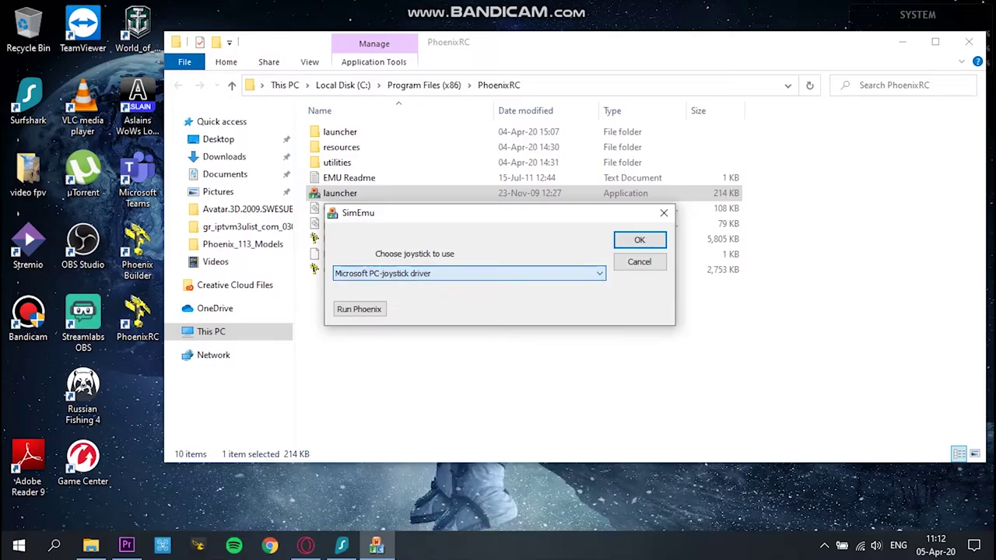
{"action": "left_click", "coordinate": [360, 309]}
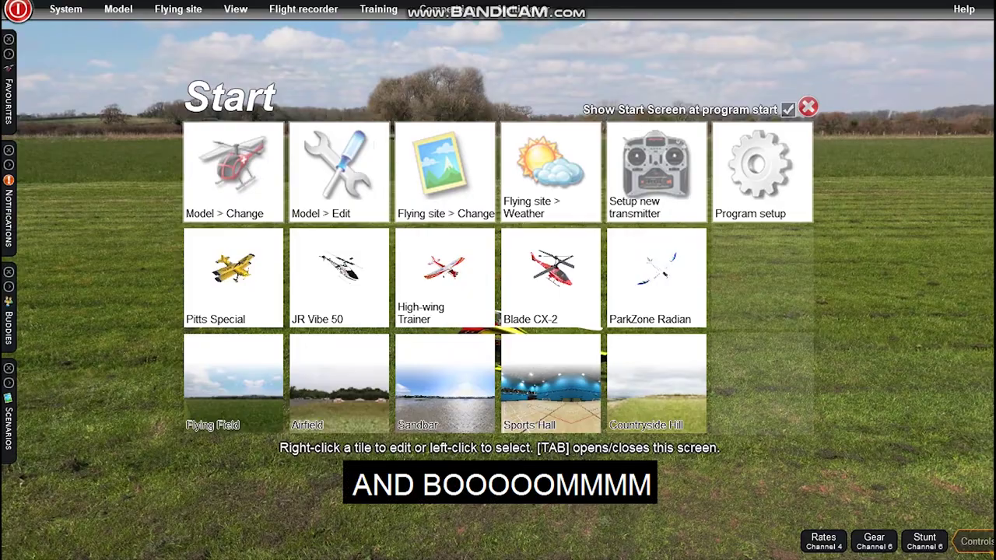
{"action": "key", "text": "Tab"}
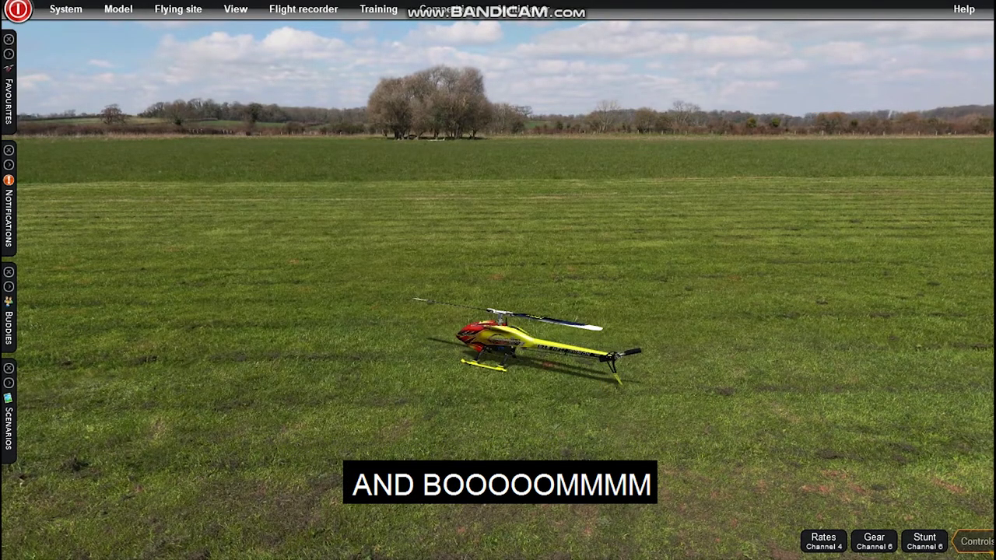